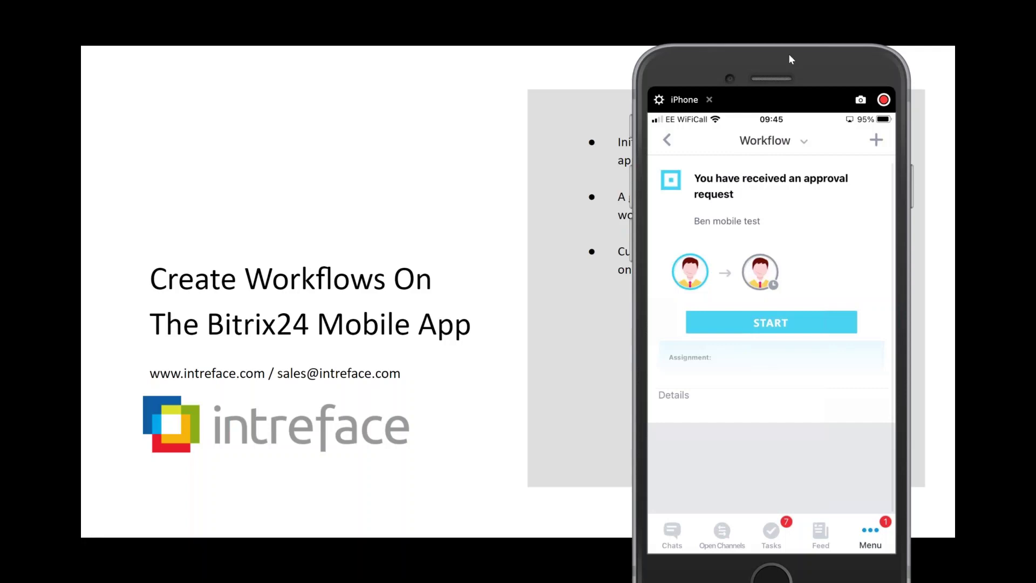
Start a Request Leave Form workflow from the mobile Workflow screen and submit the leave details.
left_click(877, 142)
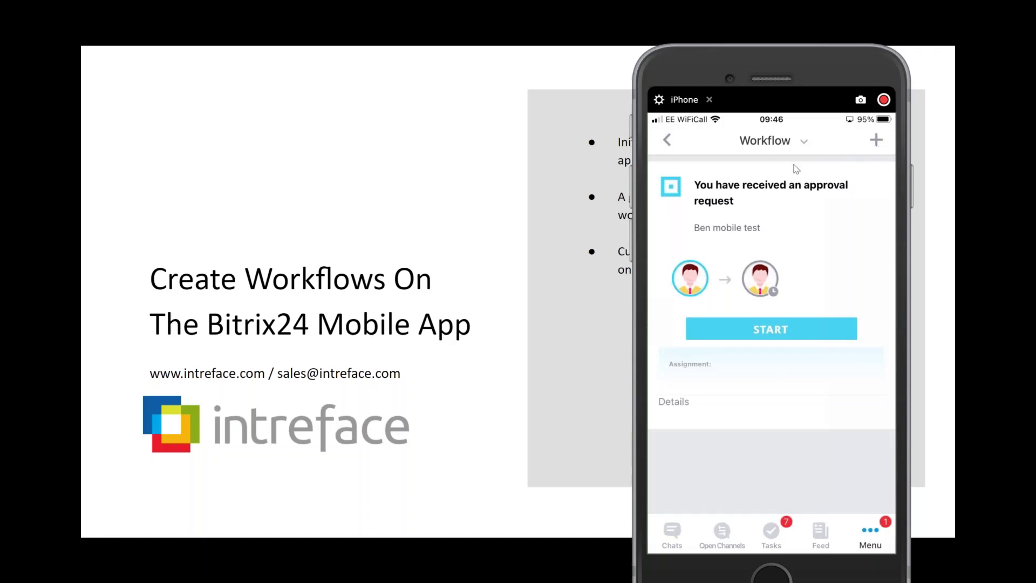
key("alt+Tab")
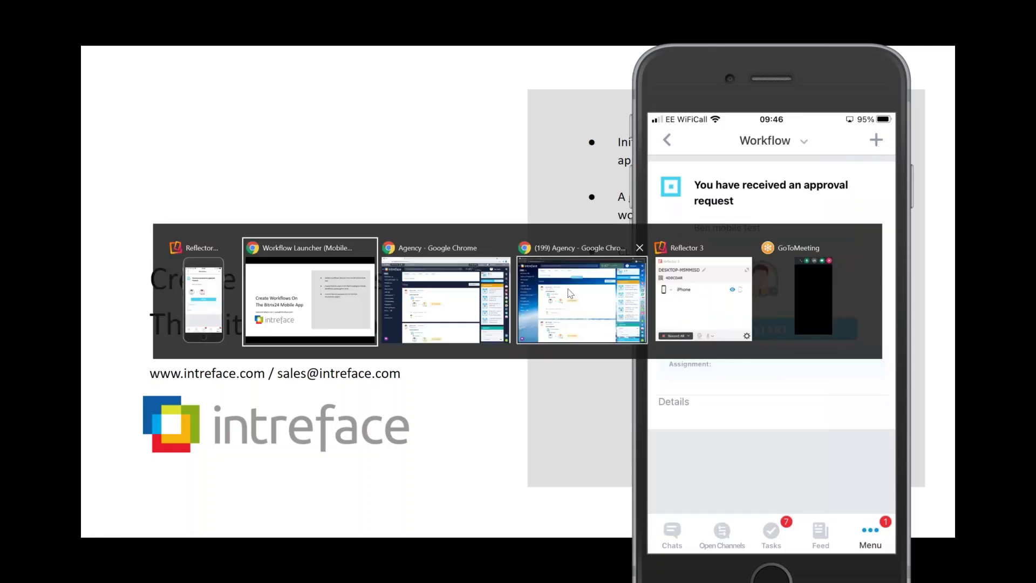
key("Tab")
key("Tab")
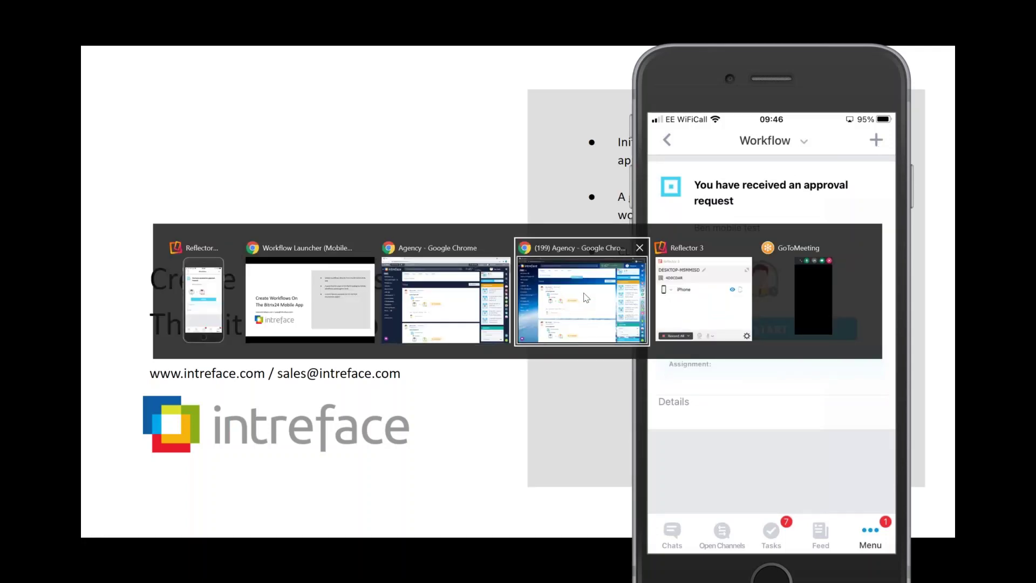
left_click(583, 298)
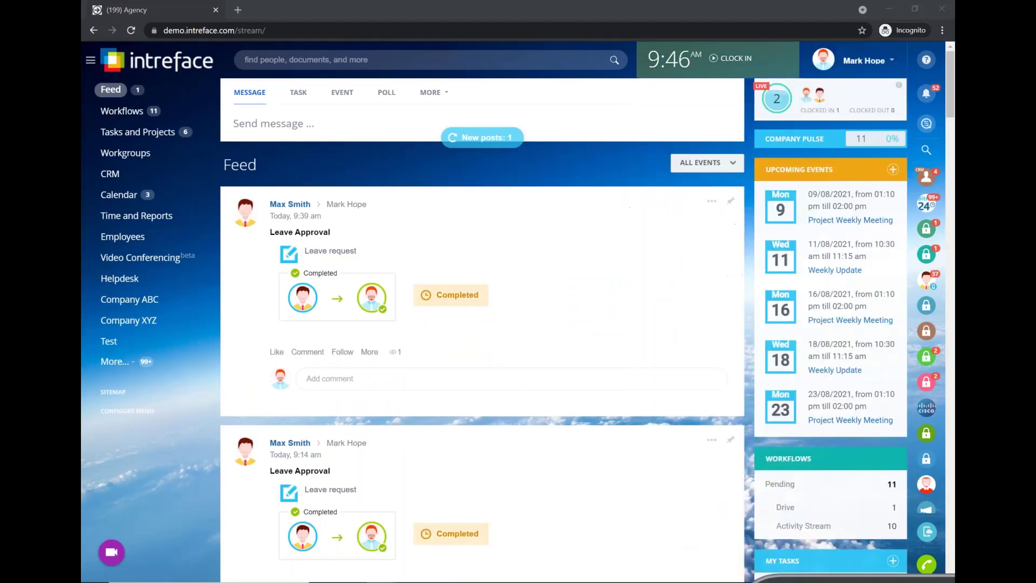
left_click(482, 138)
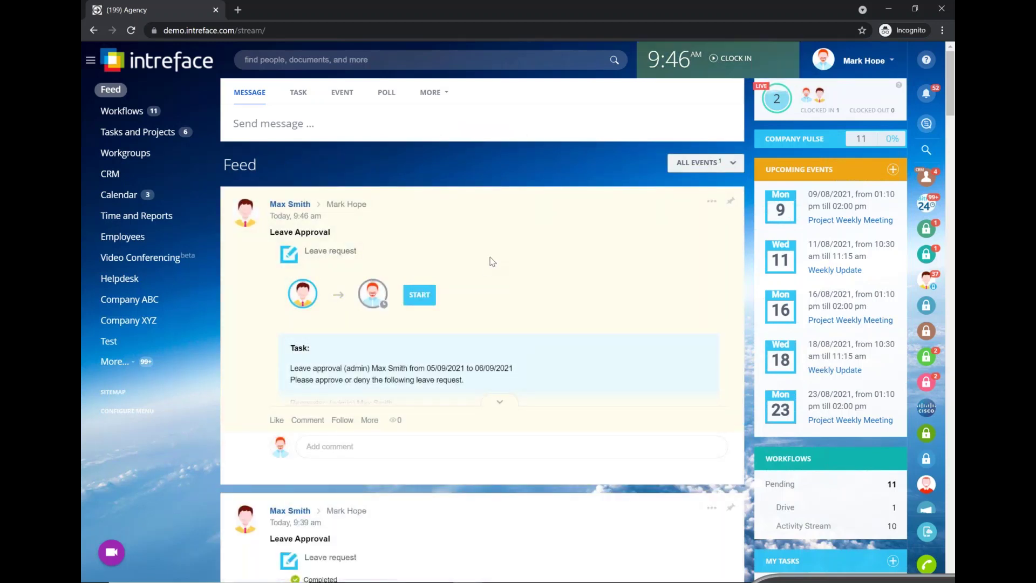
left_click(412, 296)
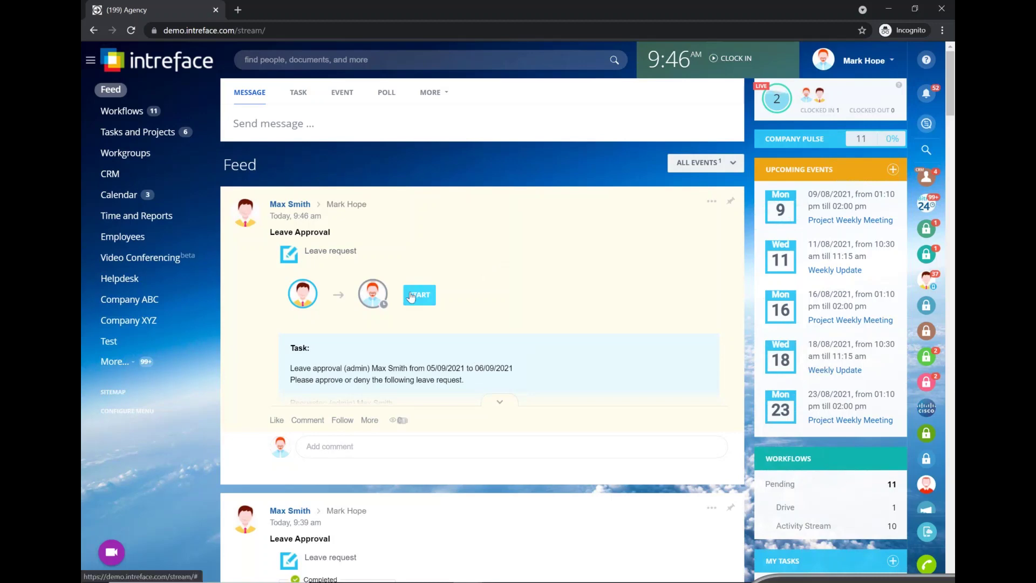
left_click(411, 296)
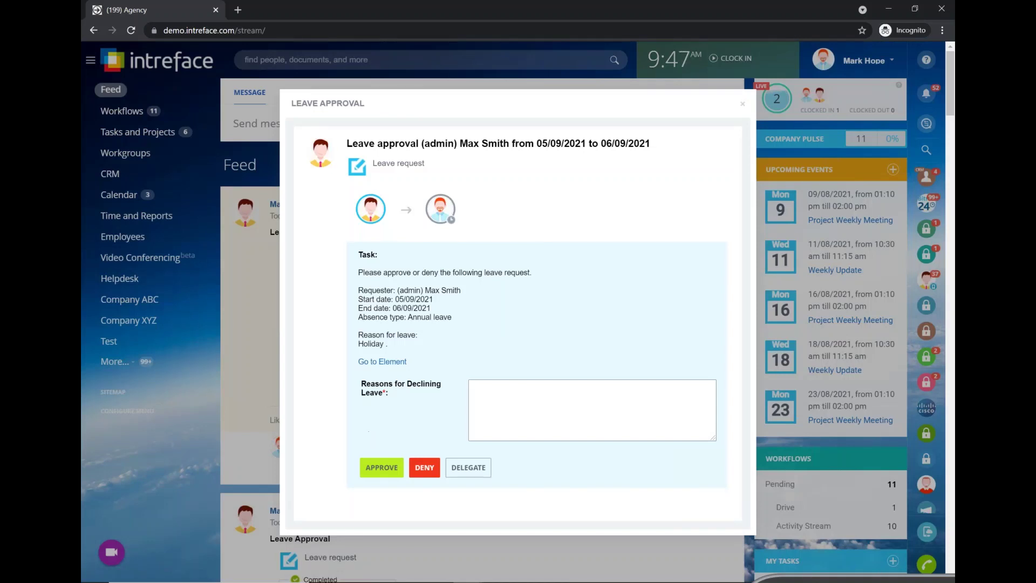
left_click(375, 470)
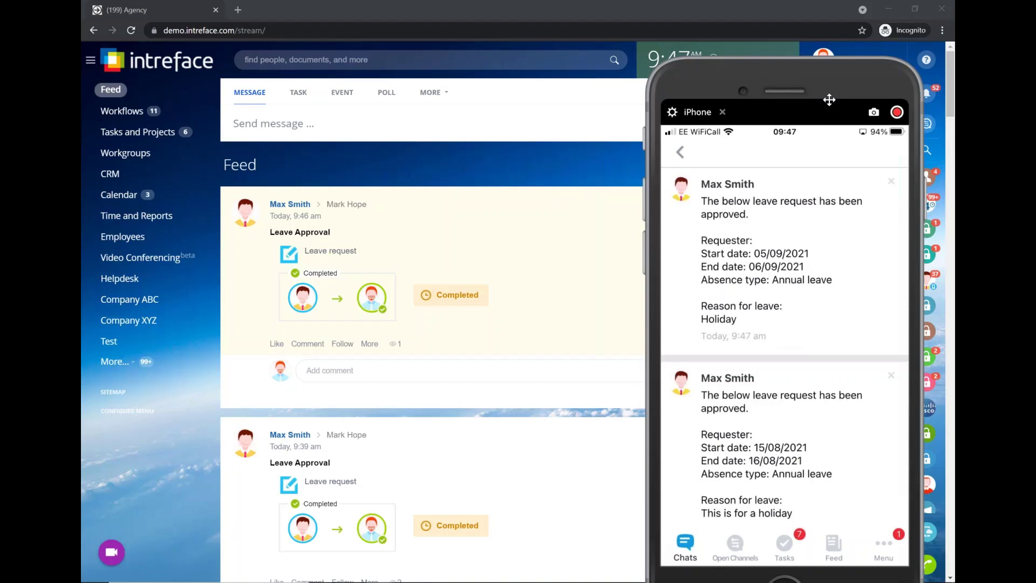
Move the phone mirror aside and open the August 2021 Absence Chart in the admin browser window.
left_click_drag(829, 101, 834, 579)
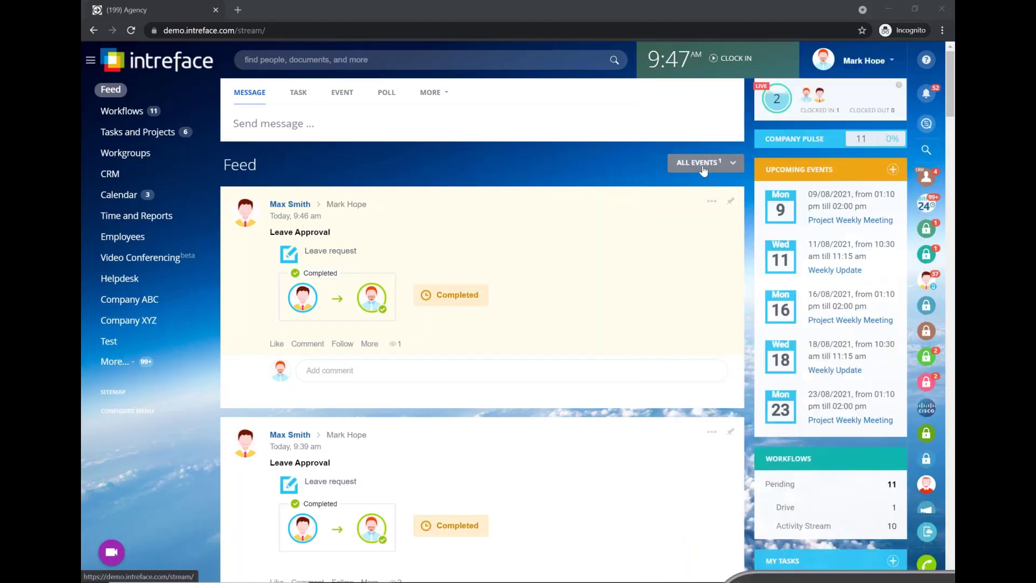
key("alt+Tab")
key("Tab")
key("Tab")
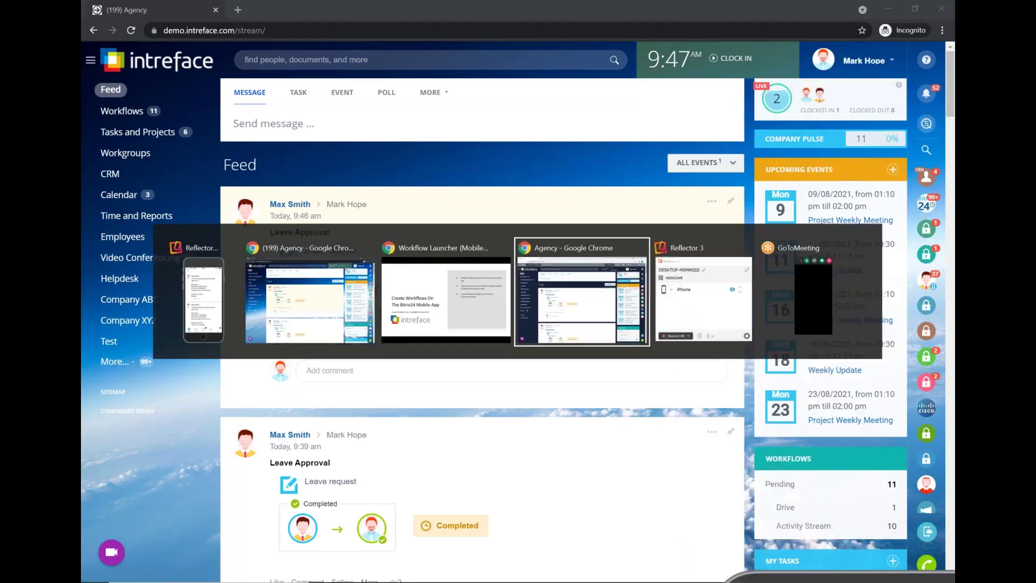
key("alt")
left_click(136, 342)
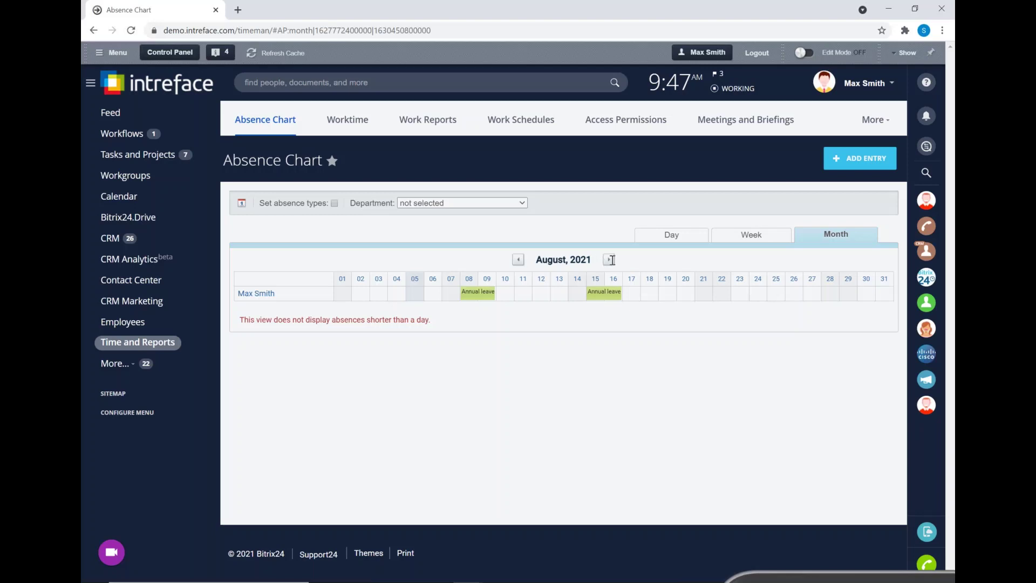
Advance the Absence Chart to September 2021 and review the 05/09–06/09 Holiday entry's details.
left_click(609, 260)
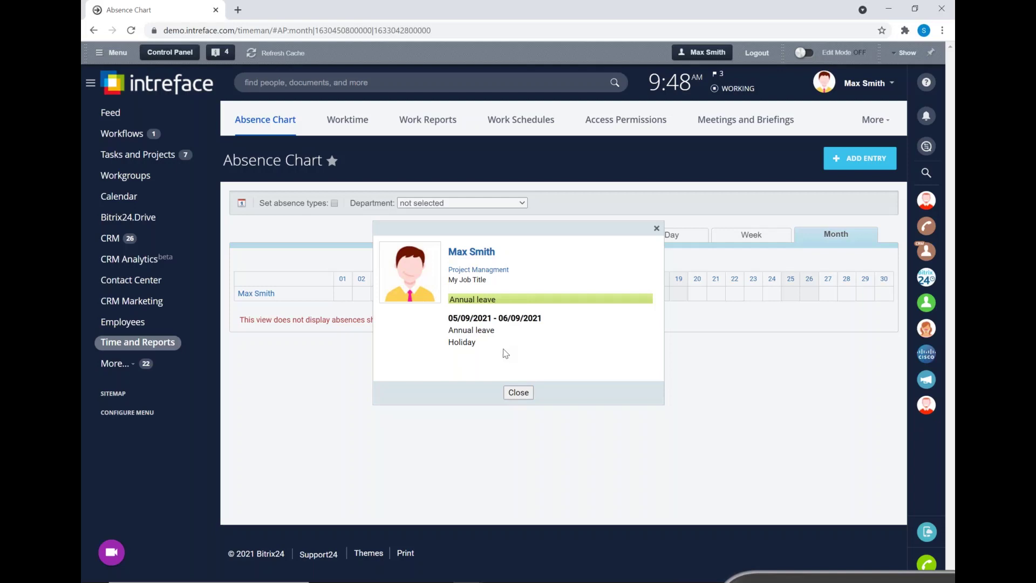
left_click(518, 392)
key("alt+Tab")
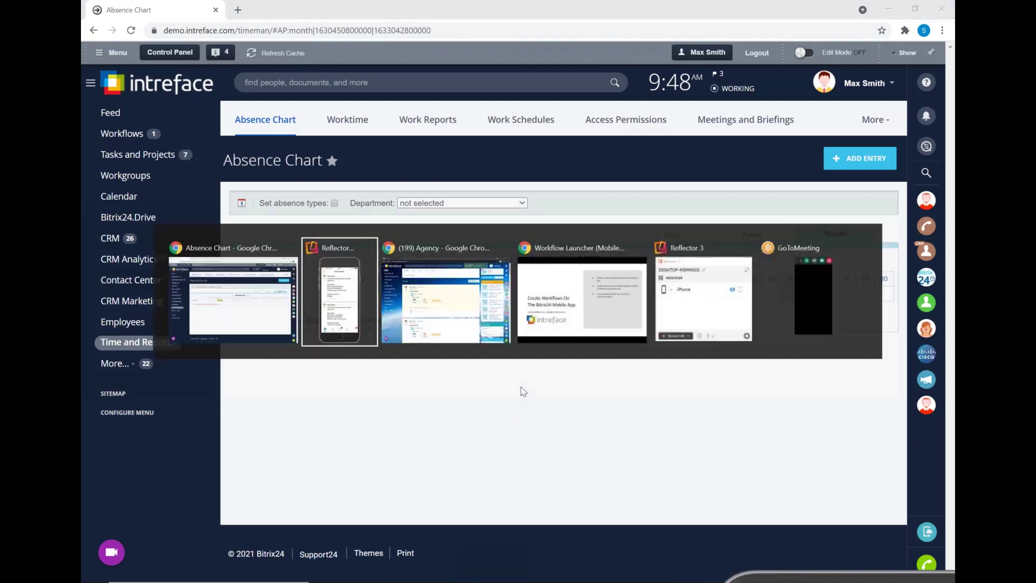